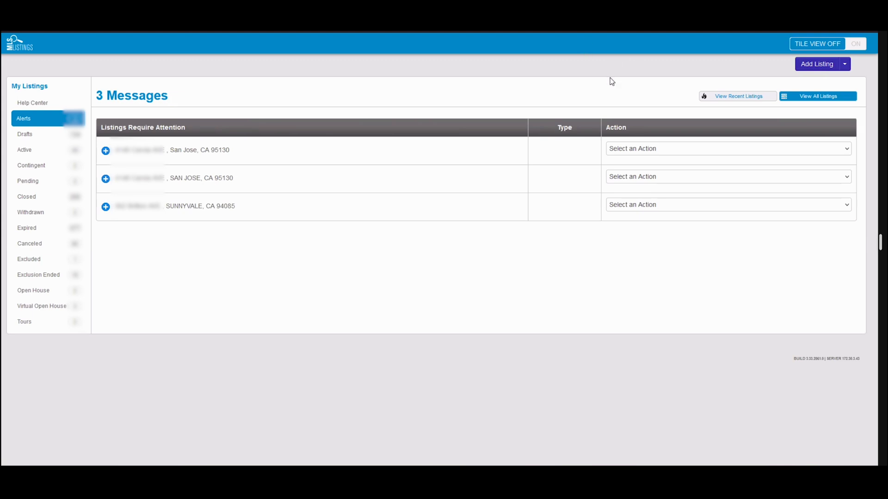
Step: Start a new regular listing with class Residential and property type Single Family Home
left_click(812, 68)
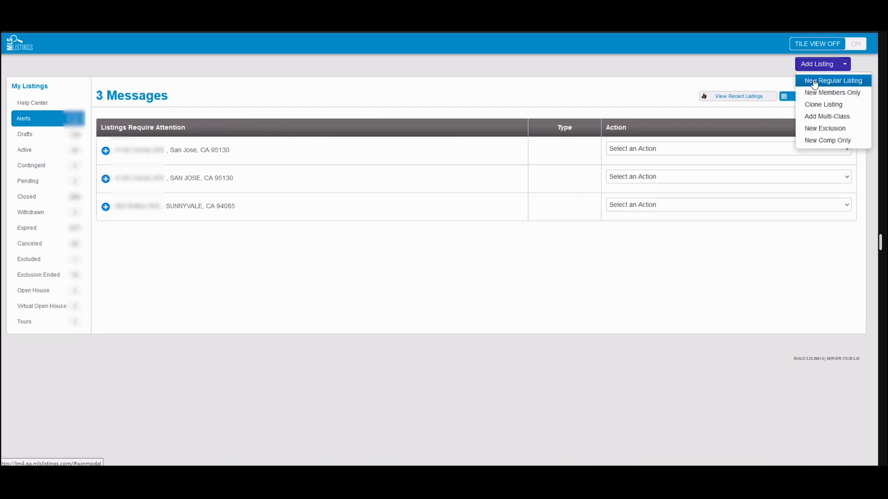
left_click(814, 82)
left_click(359, 122)
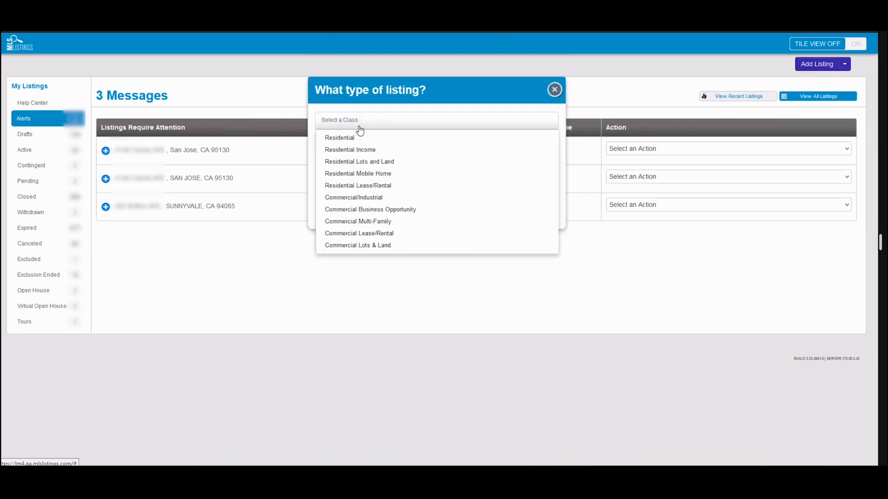
left_click(362, 138)
left_click(349, 148)
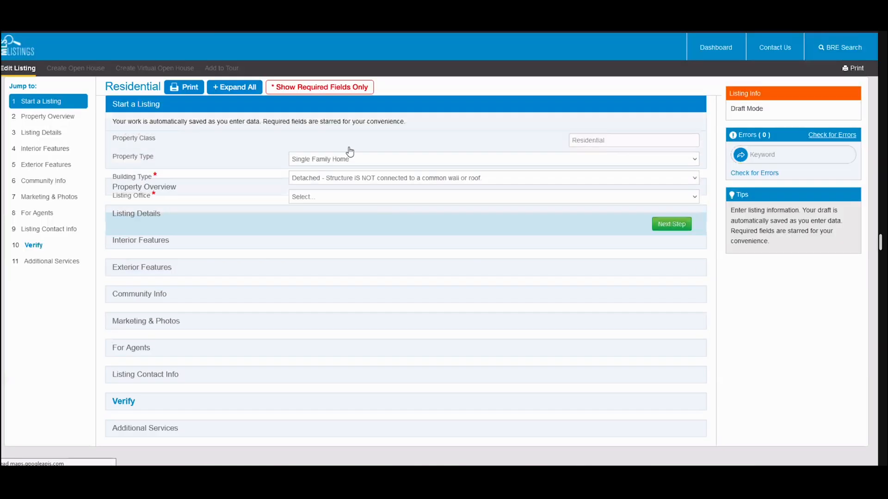
Step: Choose the listing office for the draft and continue to the Property Overview section
left_click(331, 199)
left_click(332, 223)
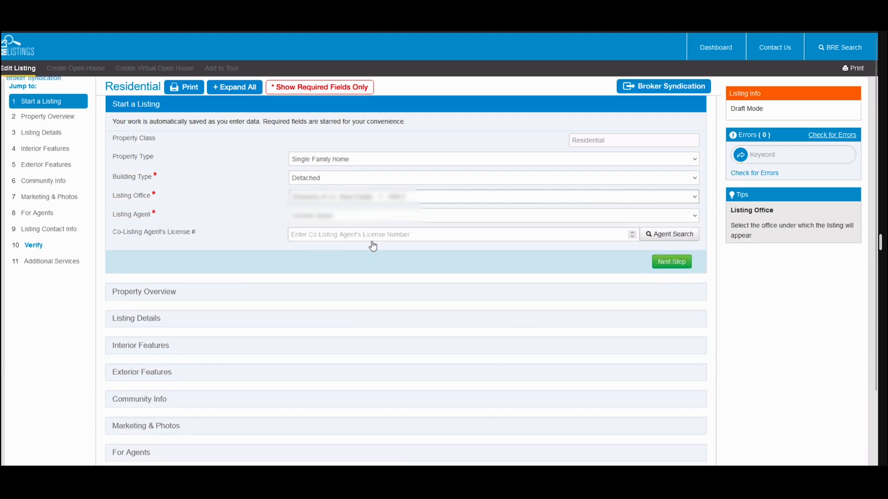
left_click(671, 263)
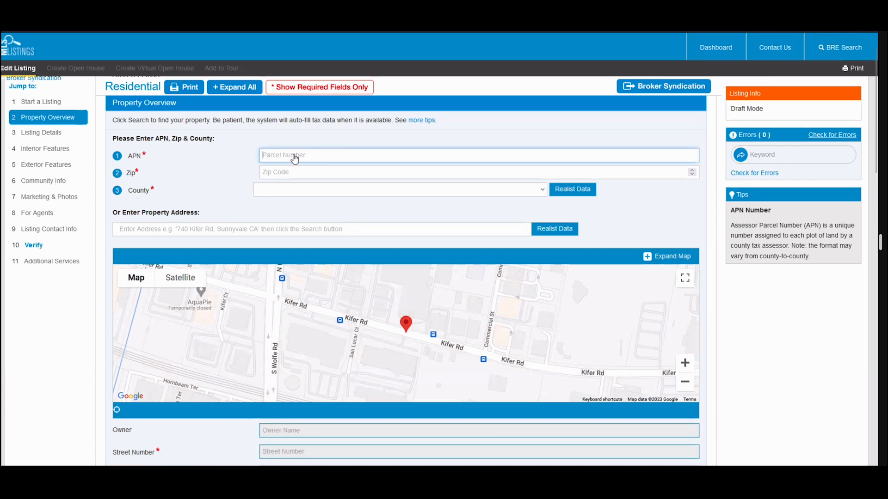
Step: Enter the property's address in the address search and pick the matching suggestion
left_click(270, 235)
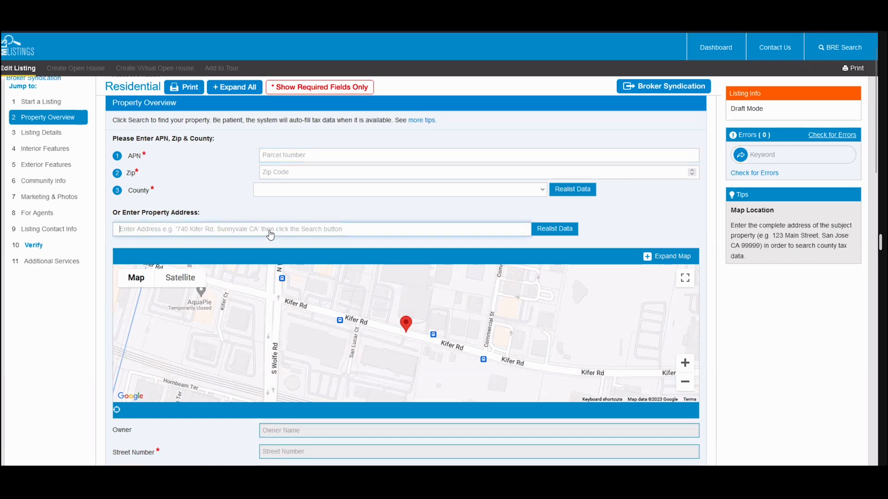
type("2000 Ol")
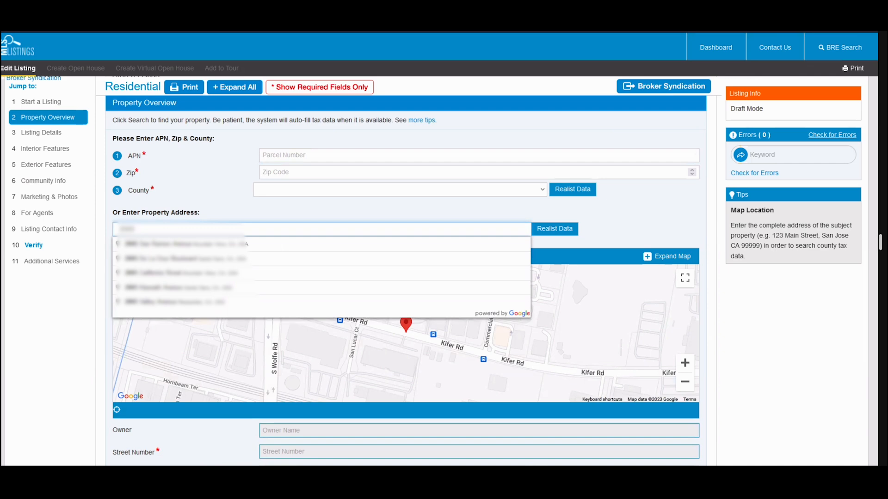
type("ca")
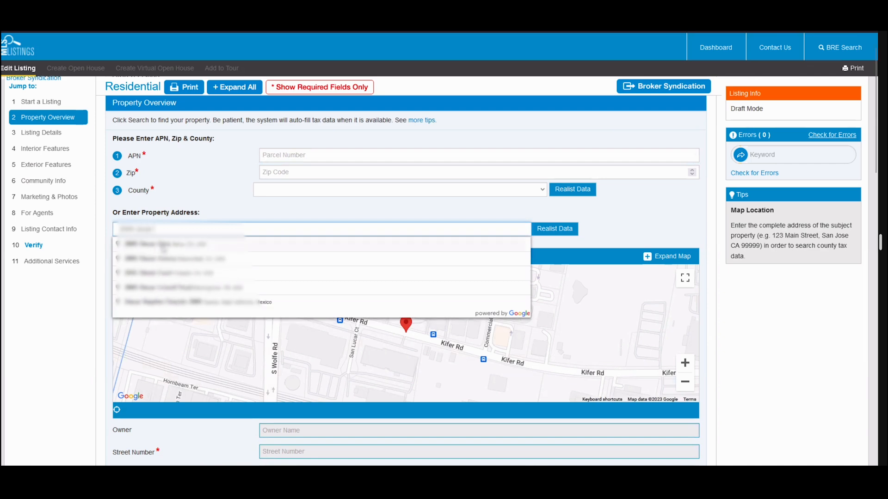
left_click(164, 245)
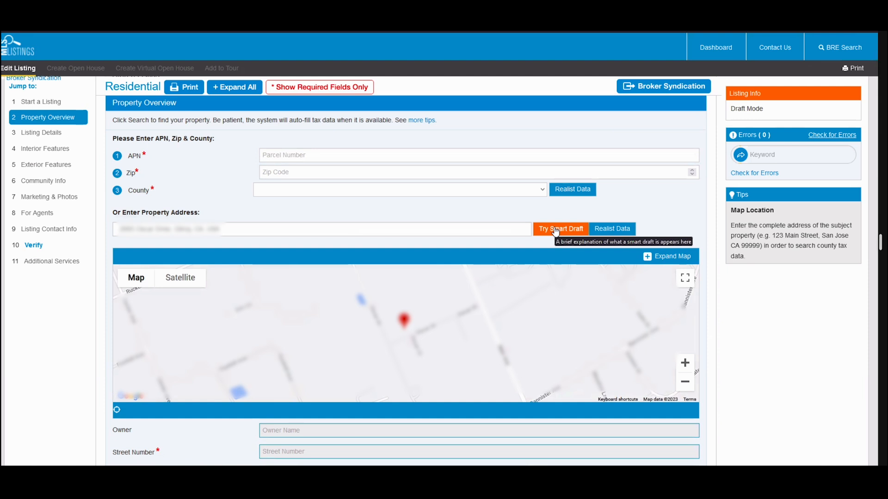
Step: Run Smart Draft for the chosen address and dismiss its import summary
left_click(53, 133)
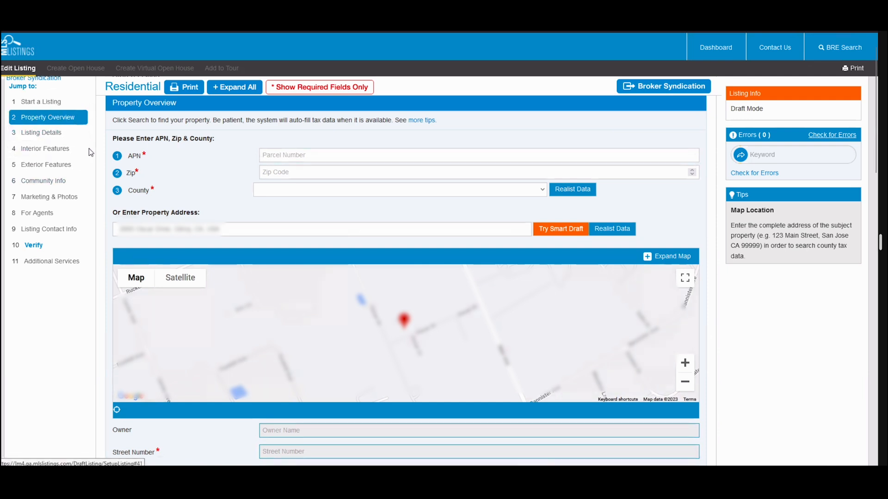
left_click(59, 166)
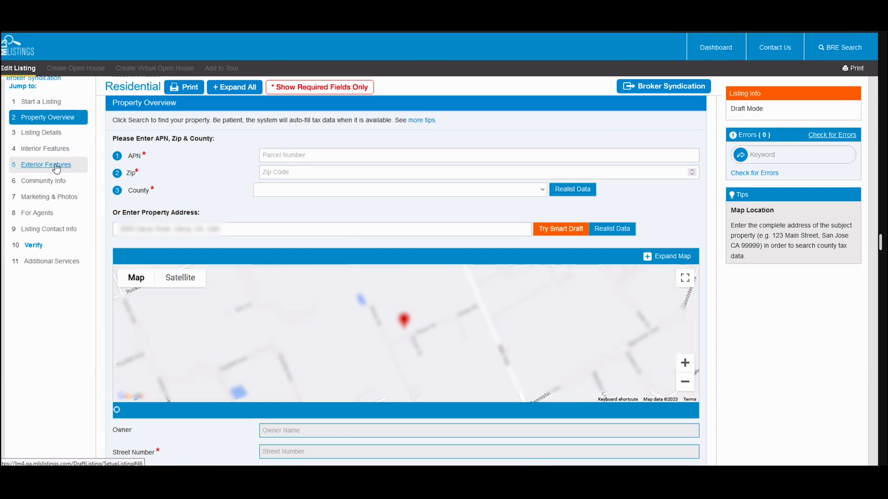
left_click(561, 231)
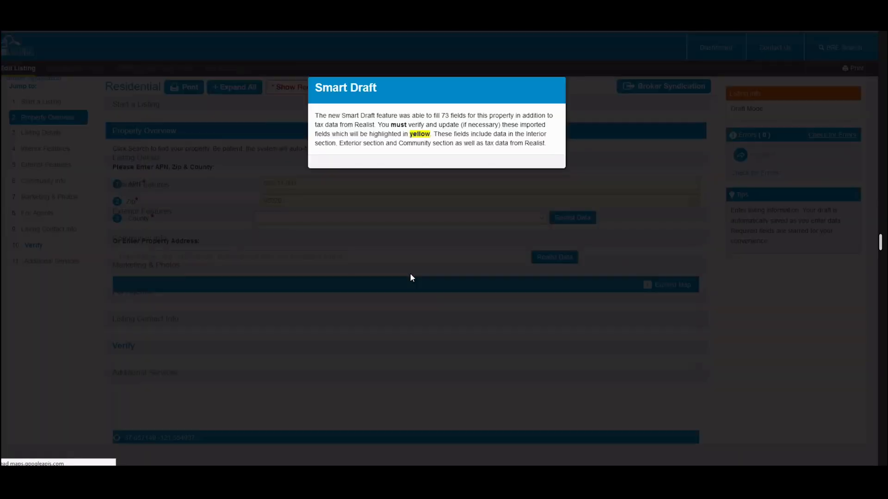
left_click_drag(443, 115, 462, 113)
left_click(551, 141)
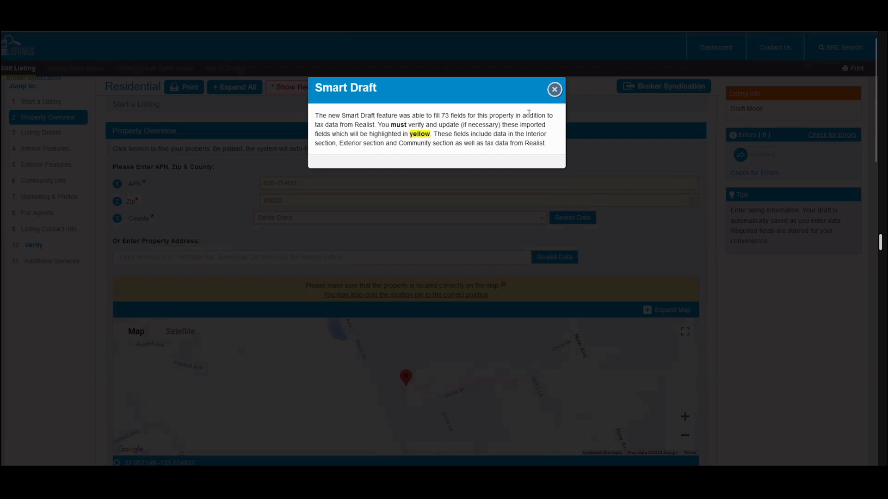
left_click(555, 90)
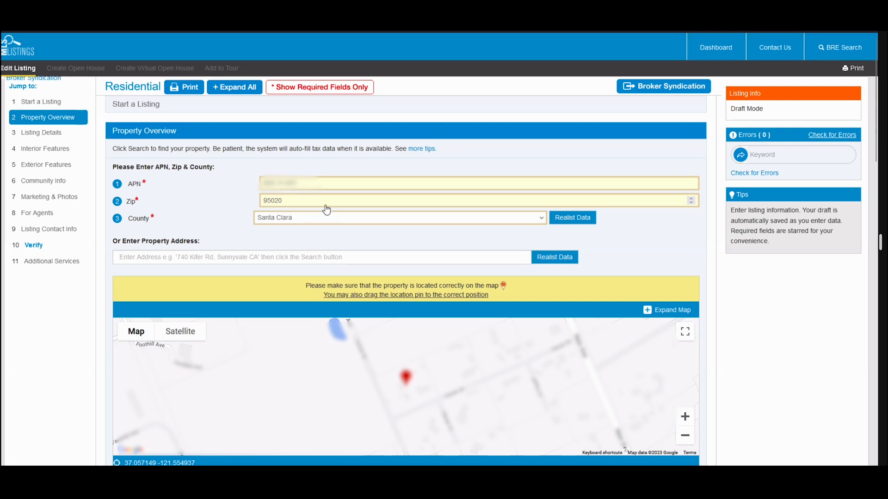
Step: Review the imported property data in Property Overview and examine the fields in Listing Details
scroll(656, 253, "down", 8)
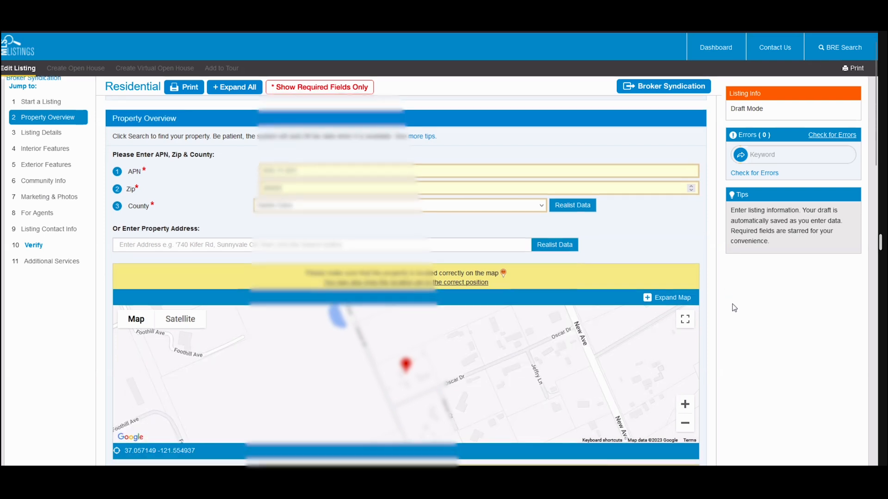
scroll(729, 342, "down", 1)
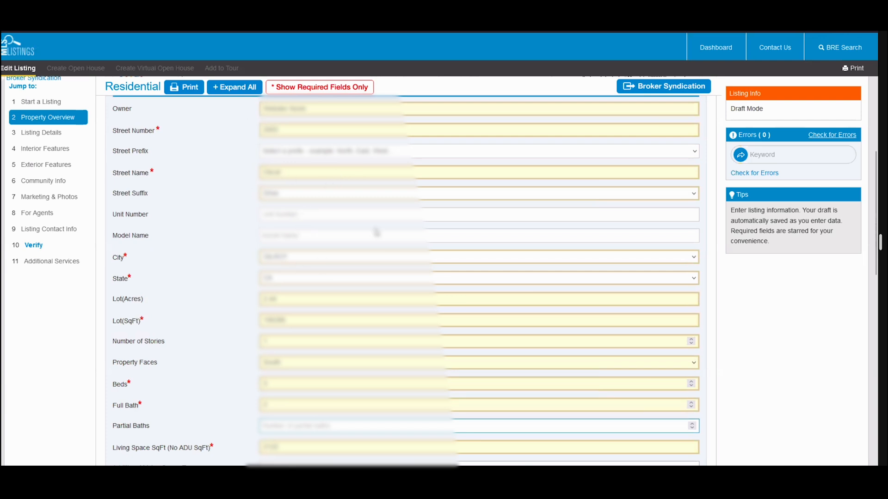
scroll(400, 286, "down", 3)
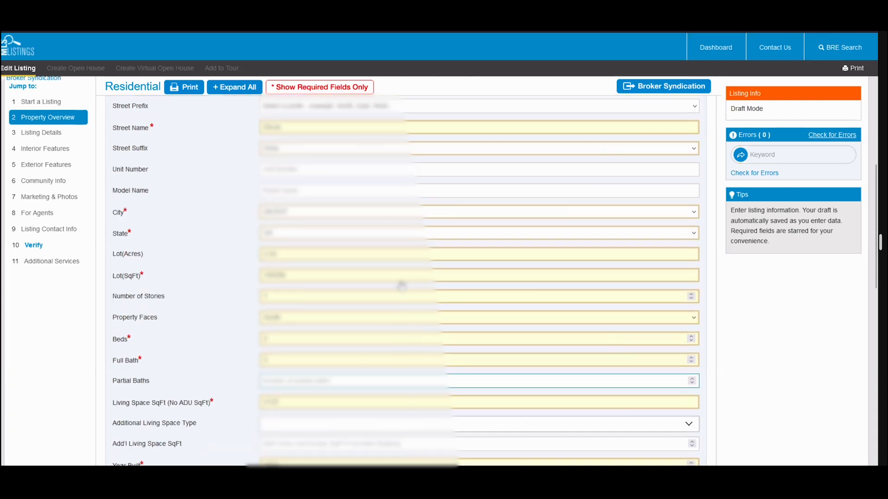
scroll(400, 284, "down", 3)
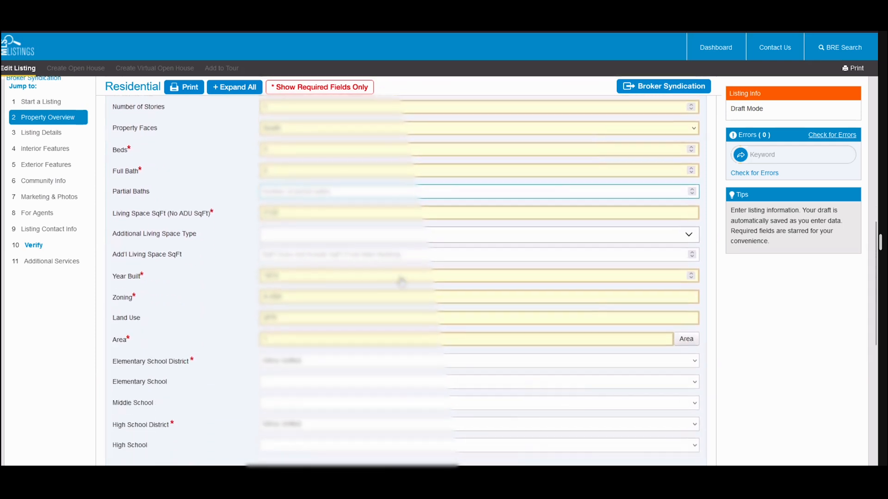
left_click(33, 119)
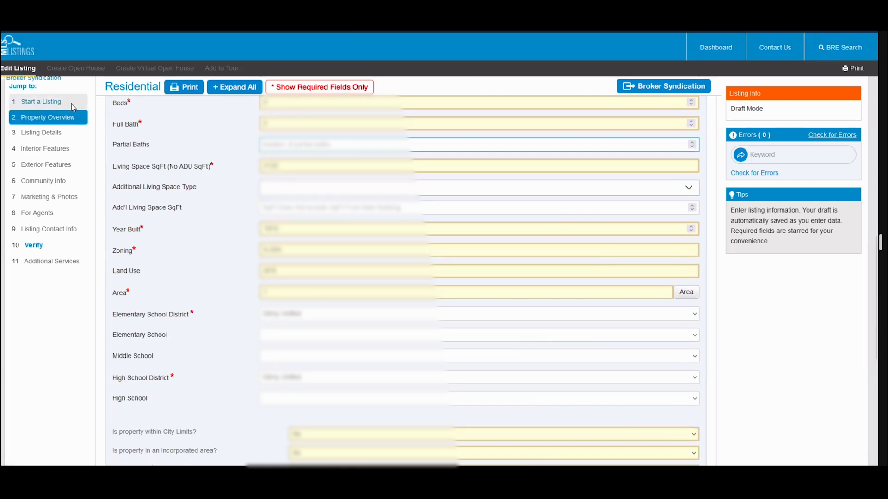
left_click(44, 133)
scroll(478, 249, "up", 2)
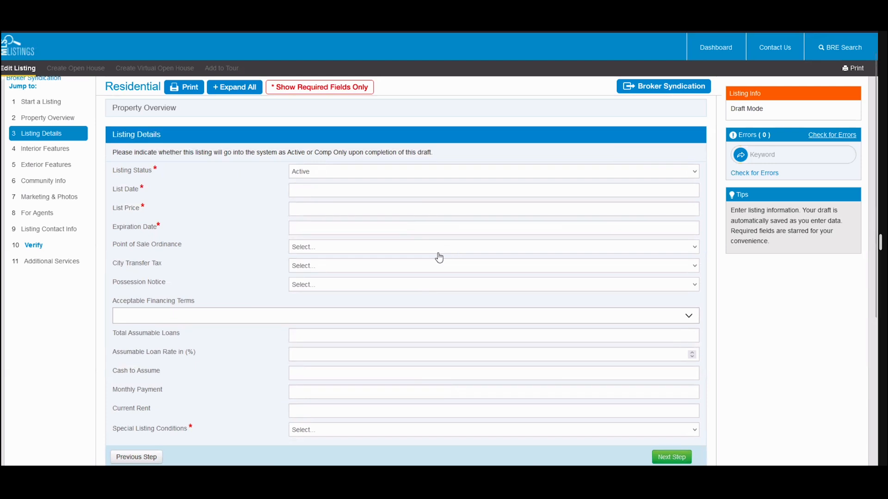
Step: Remove "Primary - Tub with Jets" and "Stone" from the Bathroom features under Interior Features
left_click(41, 151)
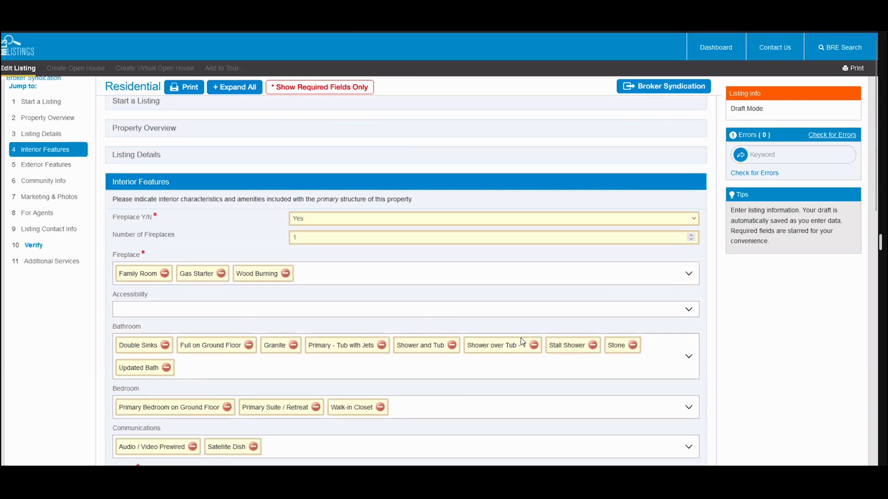
scroll(431, 300, "down", 3)
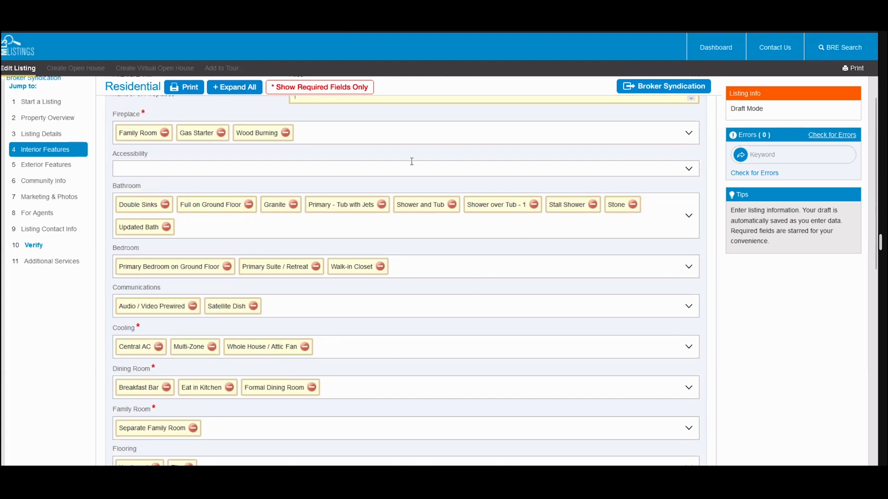
scroll(350, 186, "up", 1)
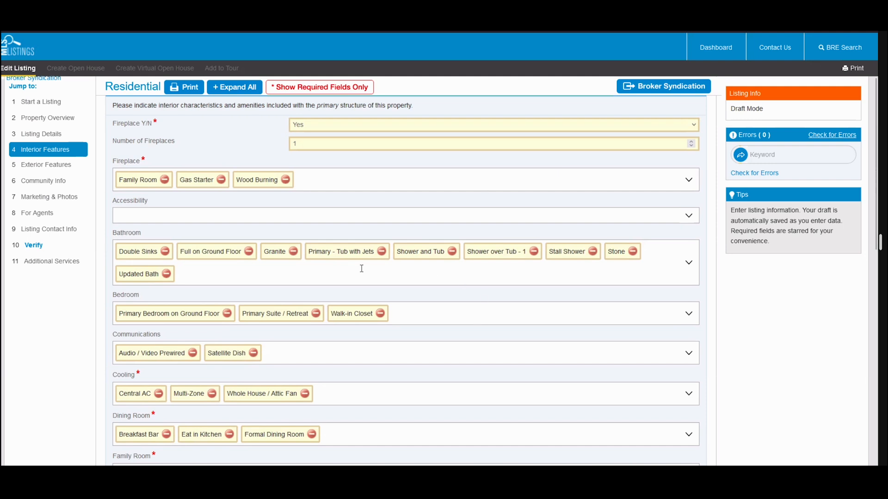
left_click(381, 252)
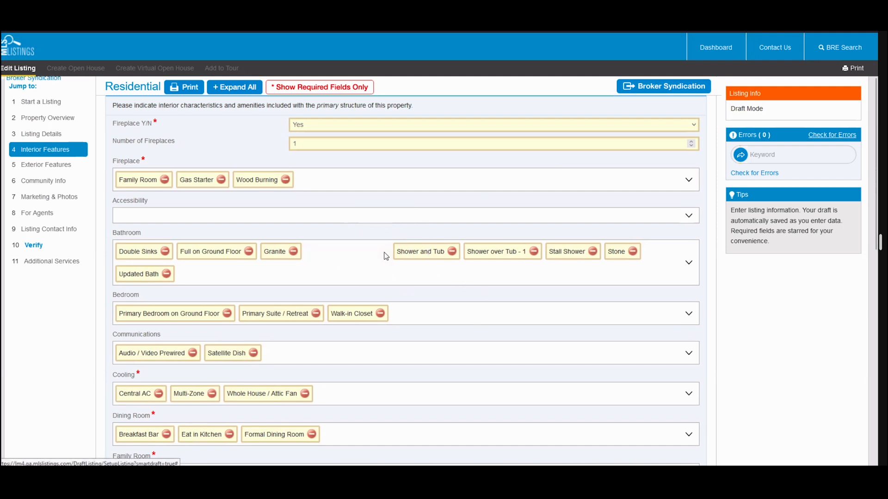
left_click(545, 251)
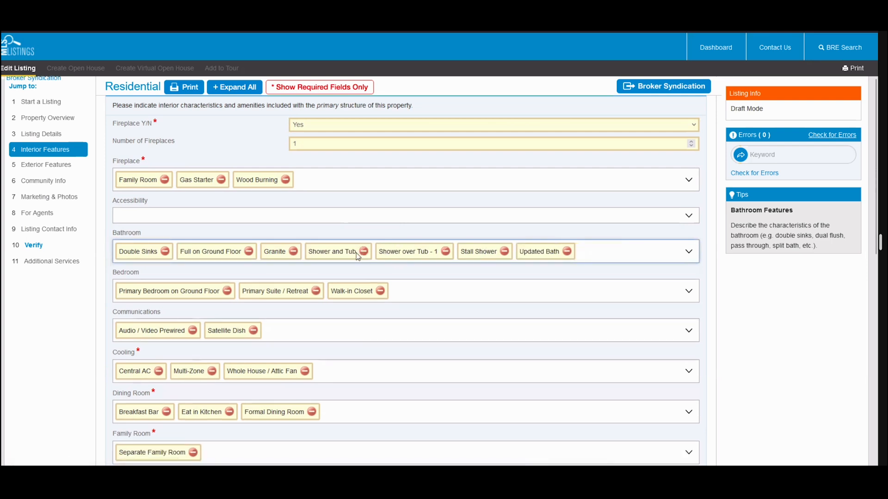
Step: Replace "Room for Oversized Vehicle" with "Parking Area" in the Parking features under Exterior Features
left_click(36, 167)
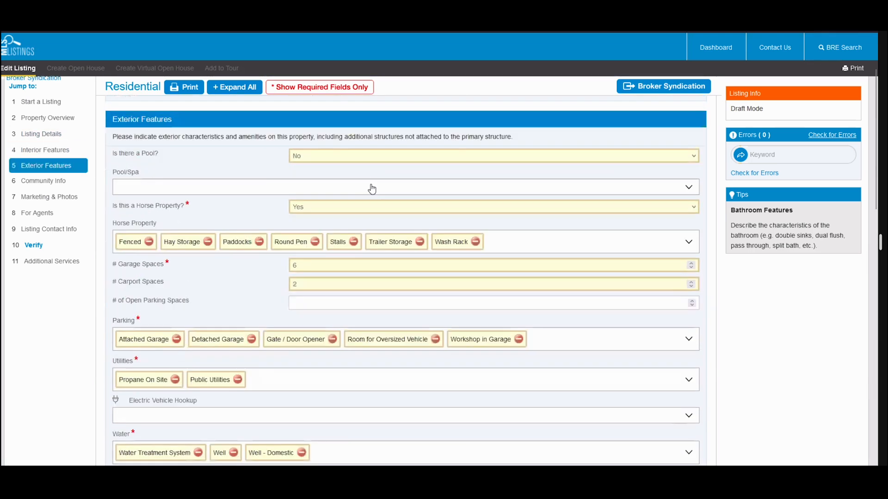
scroll(375, 213, "down", 2)
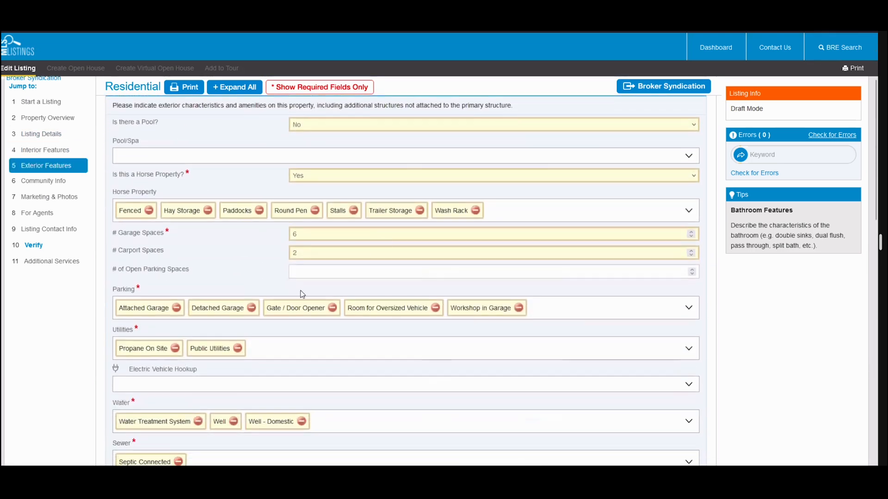
left_click(436, 309)
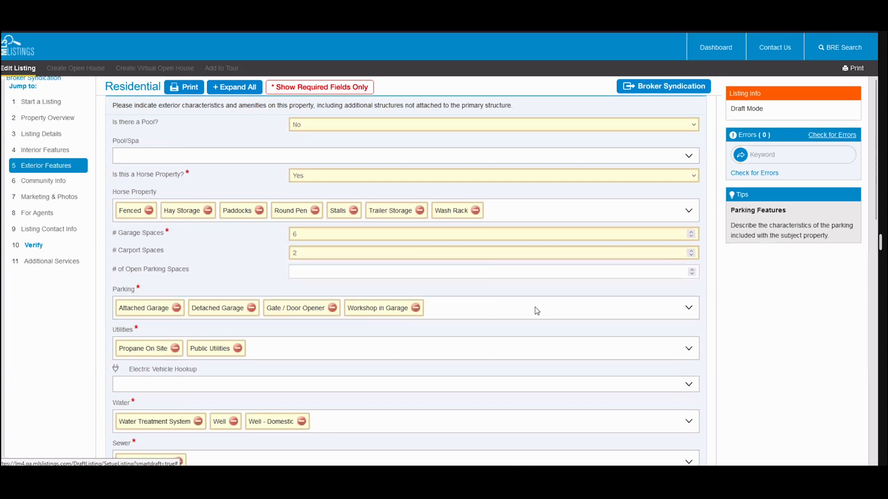
left_click(535, 308)
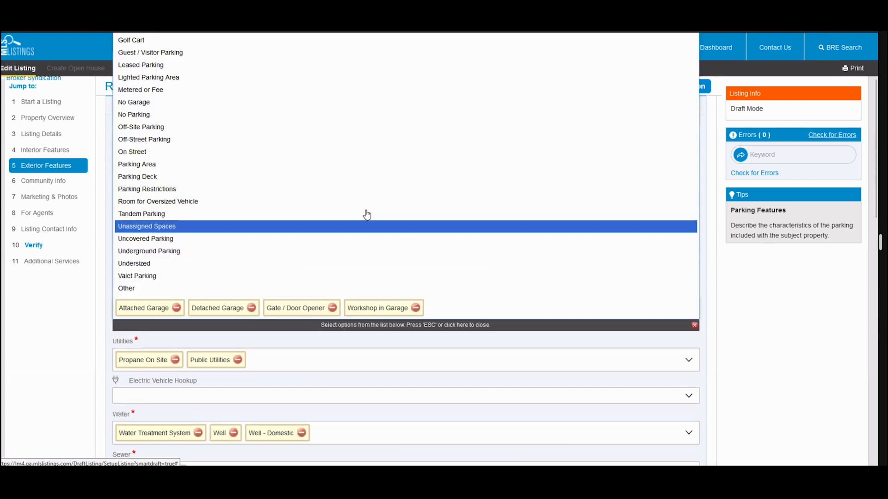
left_click(201, 165)
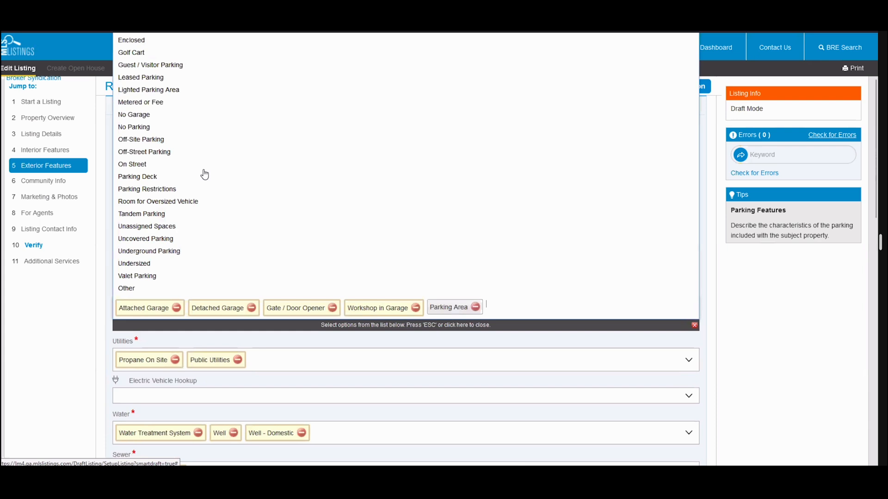
left_click(620, 303)
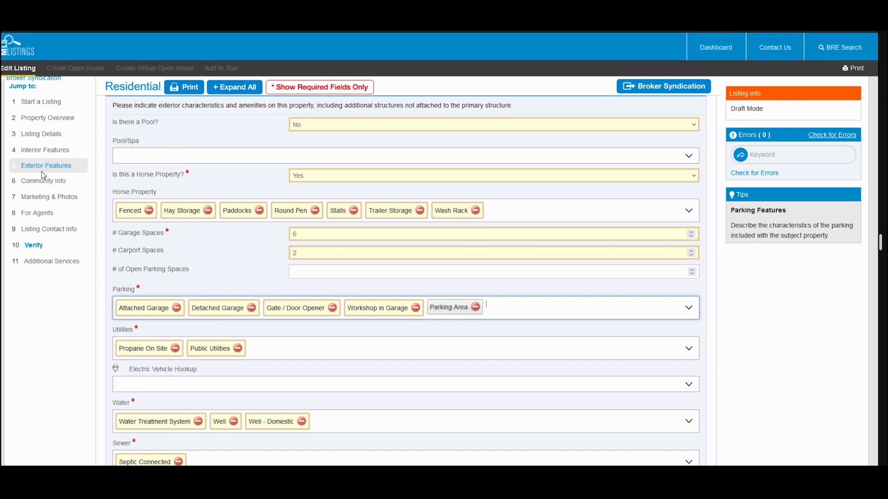
Step: Return to the Property Overview section of the draft listing
left_click(50, 120)
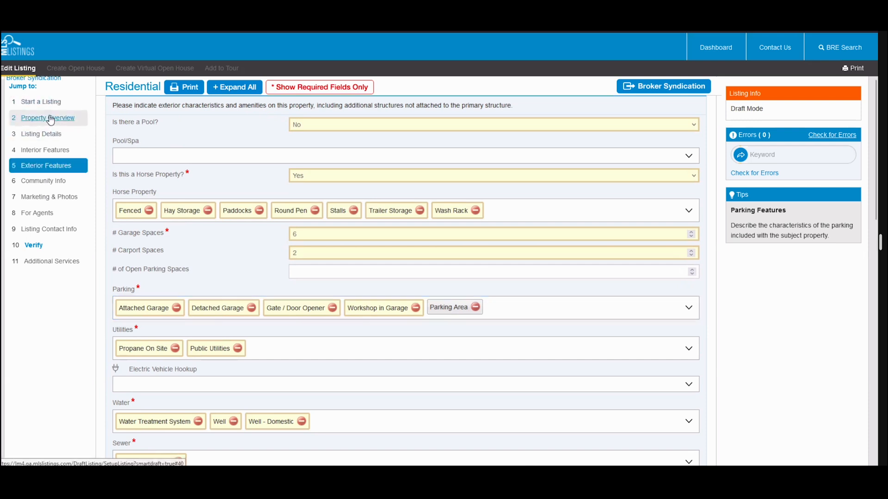